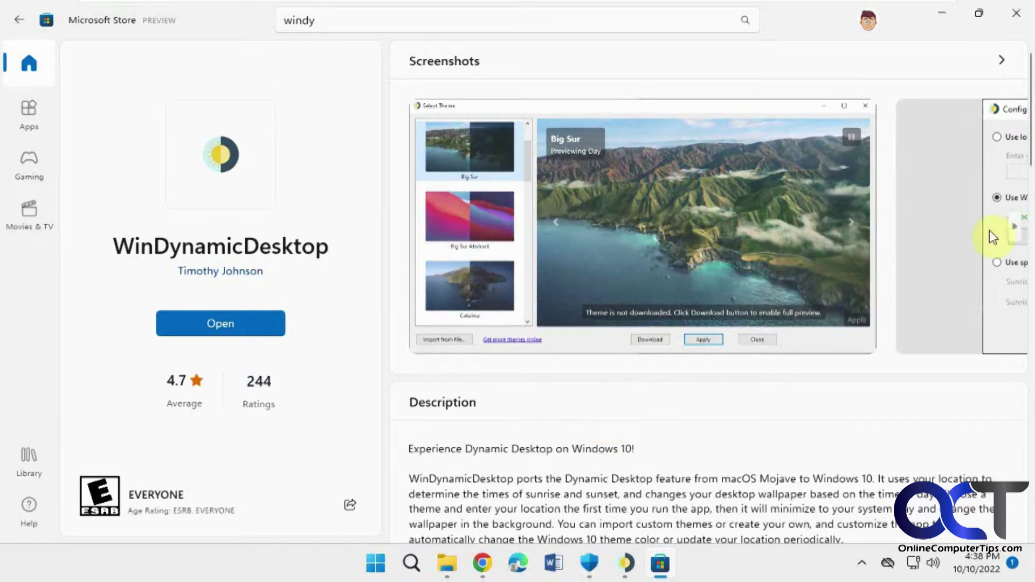
Step: Advance the WinDynamicDesktop Store screenshots to the Configure Schedule preview
{"action": "left_click", "coordinate": [1007, 229]}
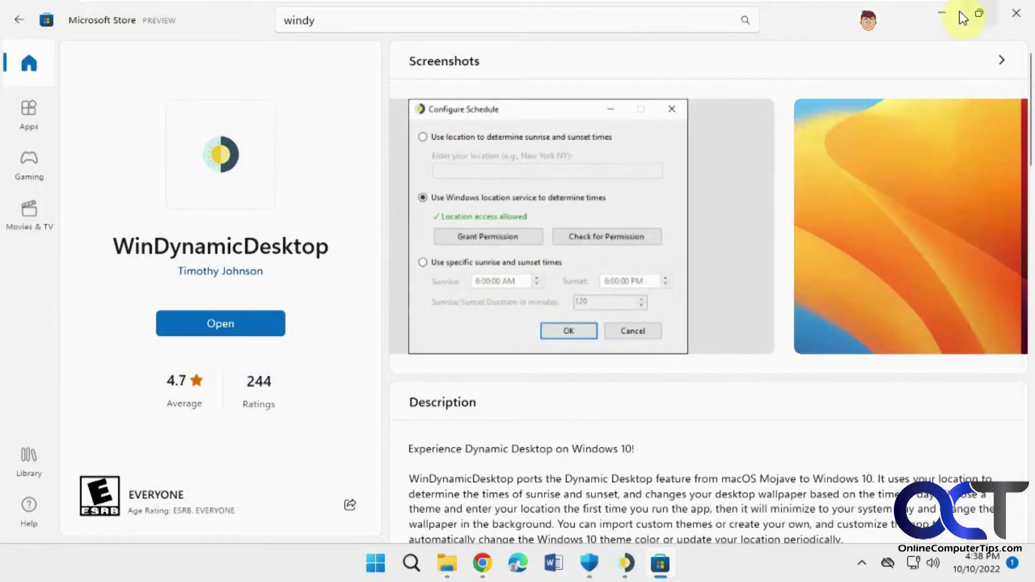
Step: Minimize the Store and bring up WinDynamicDesktop's Select Theme window
{"action": "left_click", "coordinate": [942, 12]}
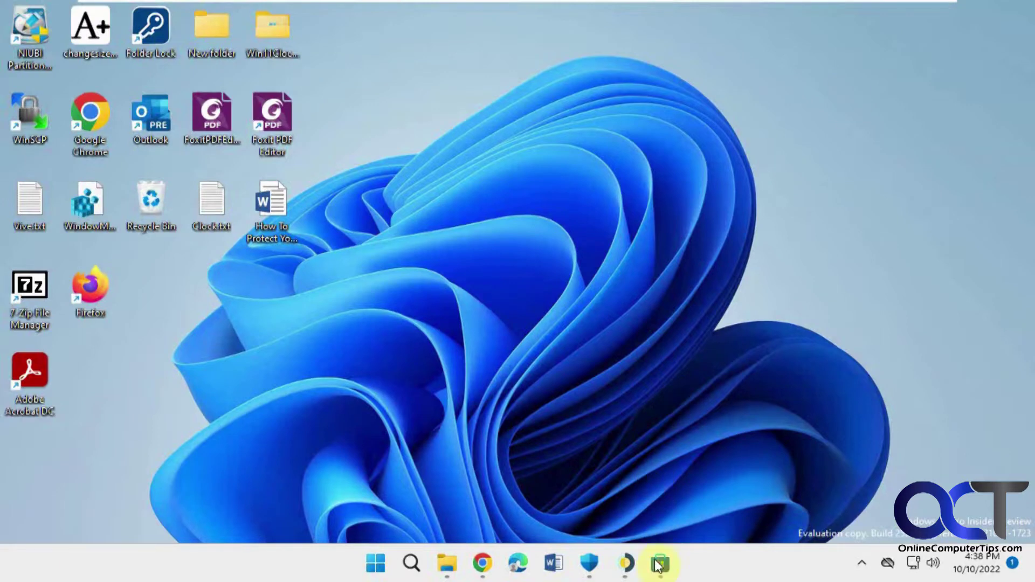
{"action": "left_click", "coordinate": [625, 563]}
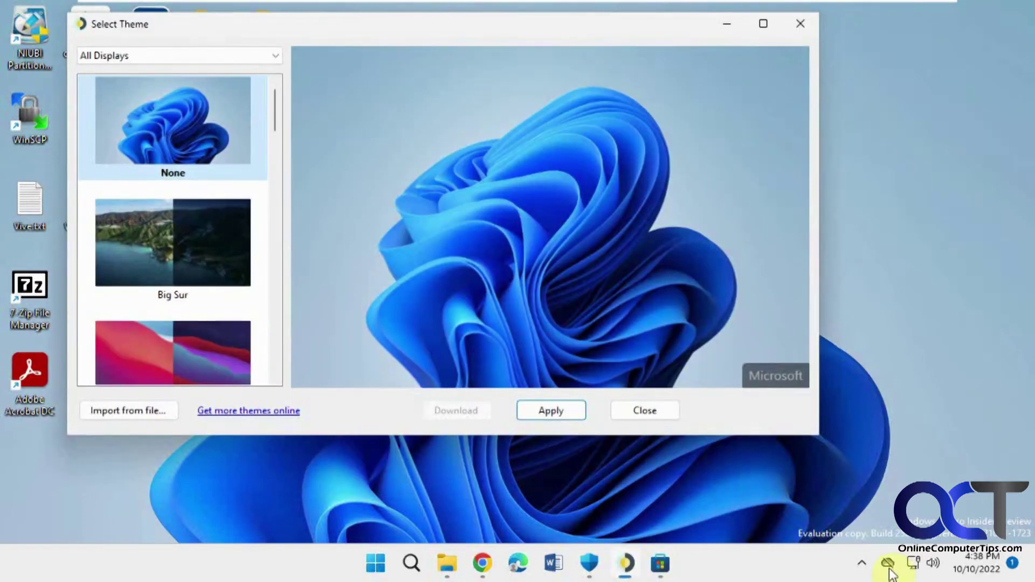
{"action": "left_click", "coordinate": [862, 563]}
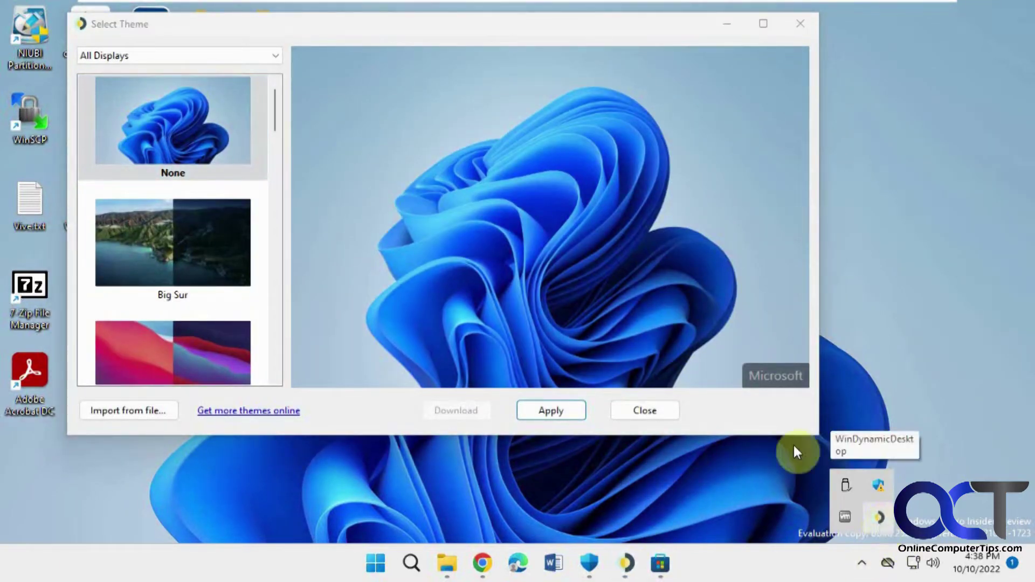
{"action": "left_click", "coordinate": [275, 109]}
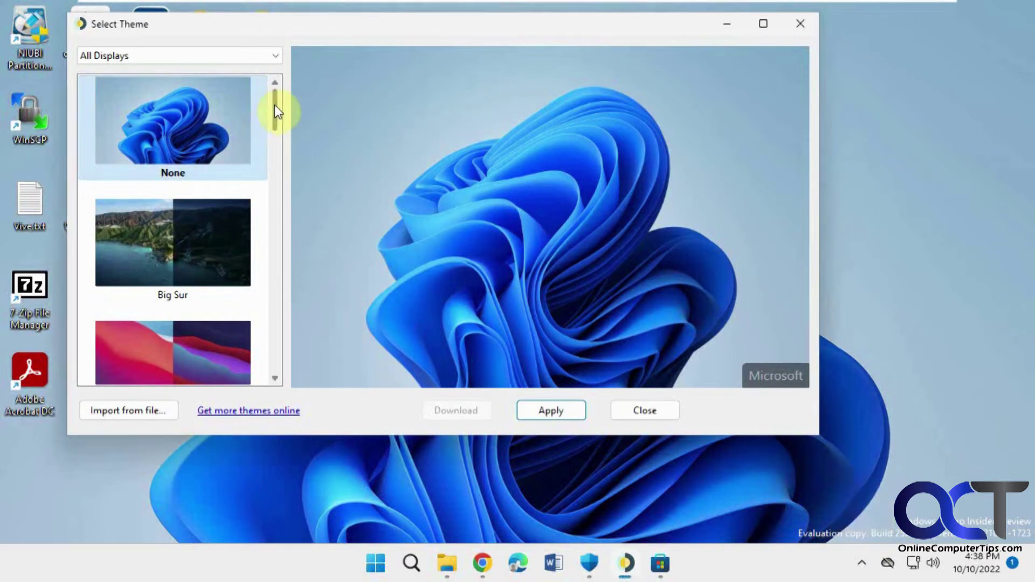
Step: Keep themes applying to All Displays and scroll the theme list down to Ventura Abstract
{"action": "scroll", "coordinate": [275, 110], "scroll_direction": "down", "scroll_amount": 1}
{"action": "left_click", "coordinate": [276, 56]}
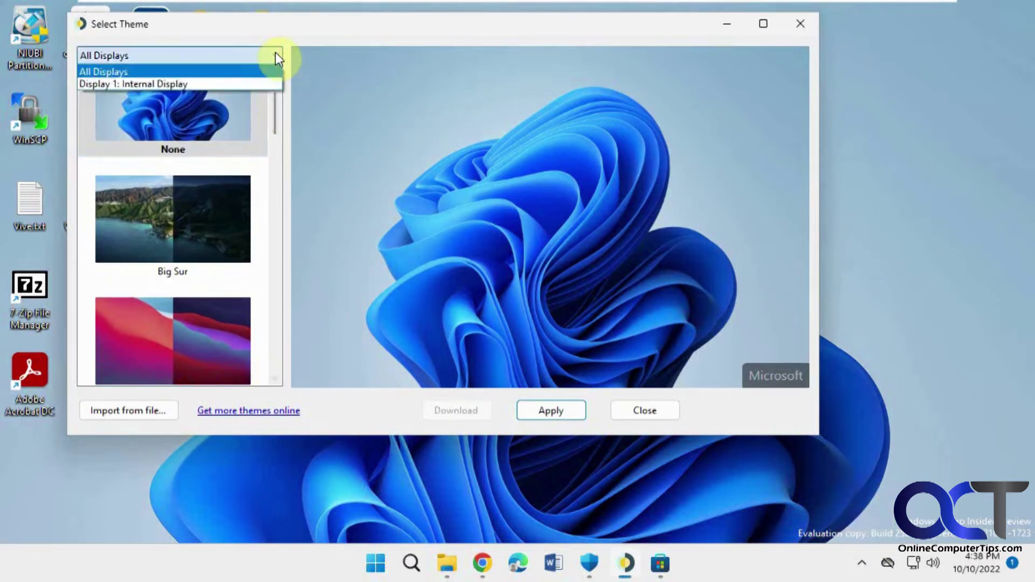
{"action": "left_click", "coordinate": [276, 54]}
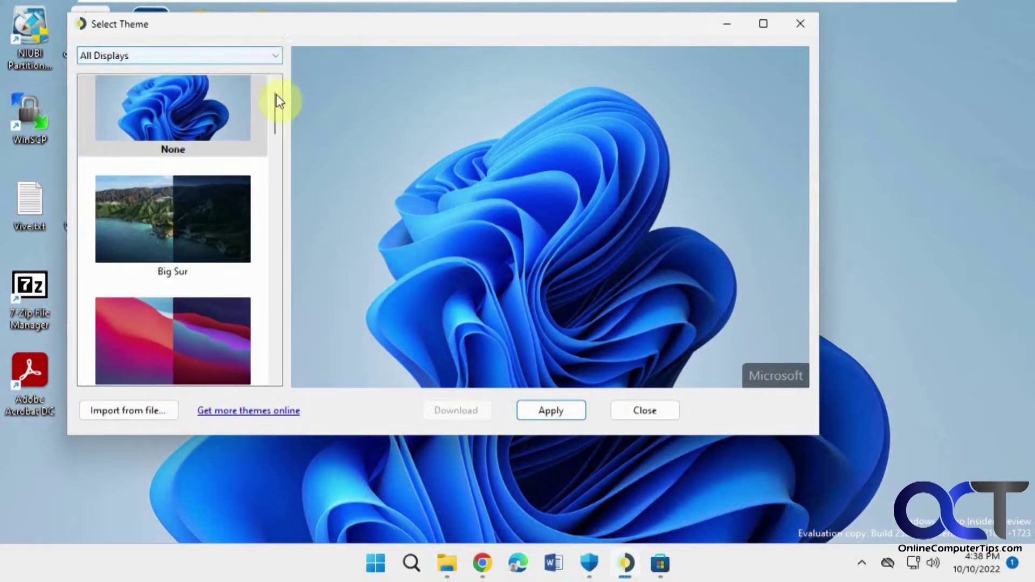
{"action": "scroll", "coordinate": [272, 106], "scroll_direction": "up", "scroll_amount": 1}
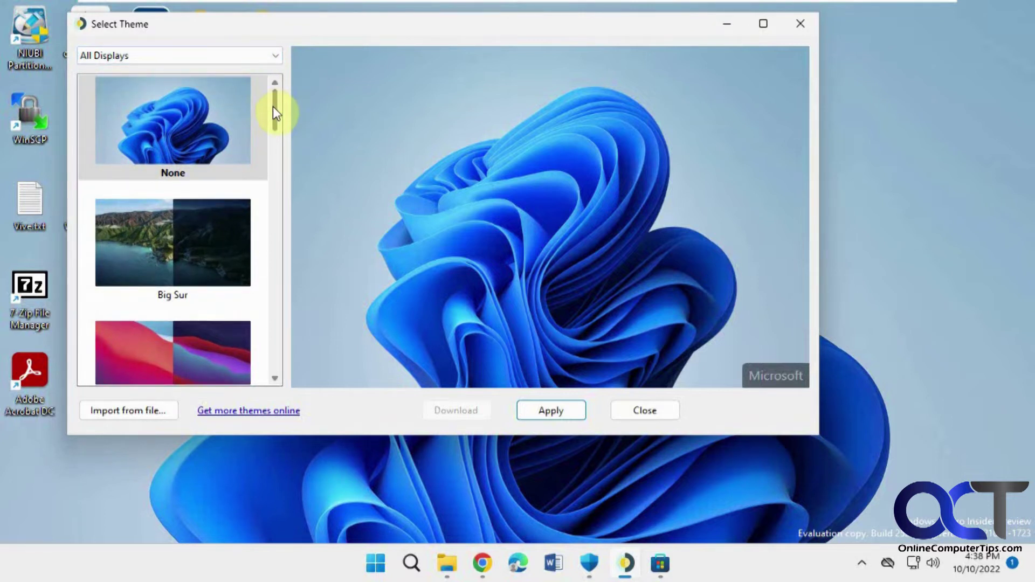
{"action": "left_click_drag", "start_coordinate": [273, 106], "coordinate": [281, 354]}
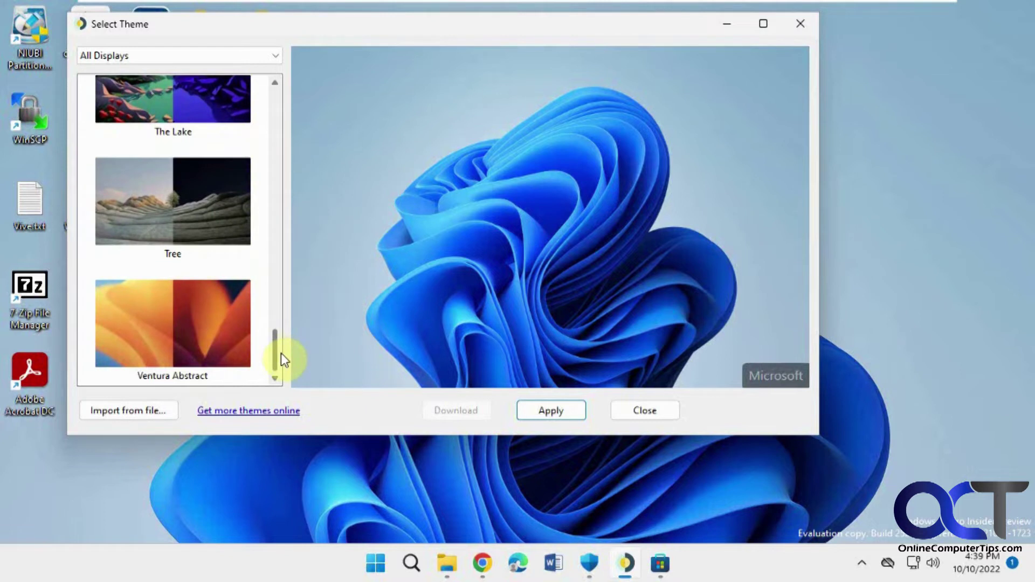
Step: Preview the Ventura Abstract theme's night and day images
{"action": "left_click", "coordinate": [189, 326]}
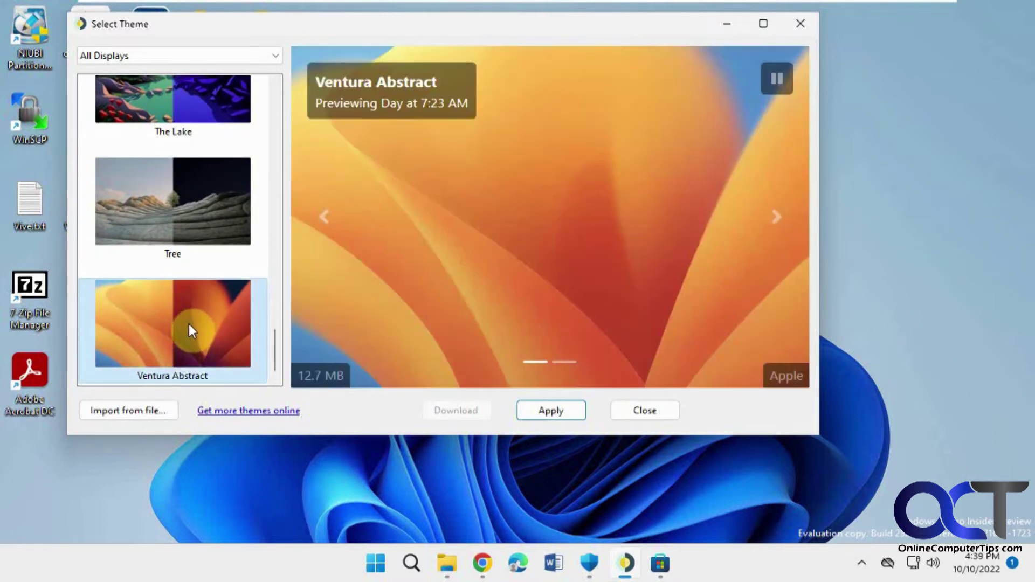
{"action": "left_click", "coordinate": [777, 221]}
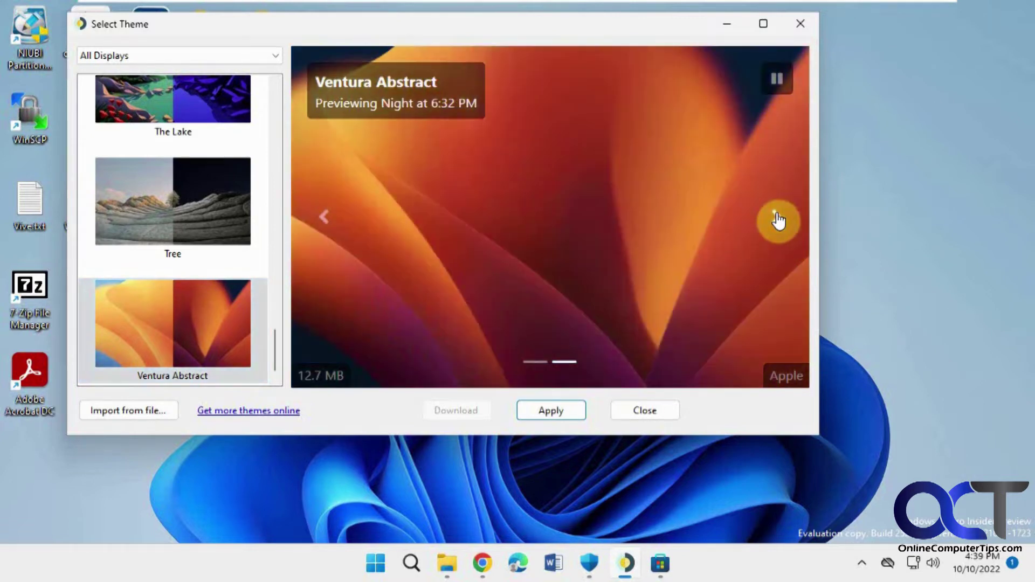
{"action": "left_click", "coordinate": [324, 217]}
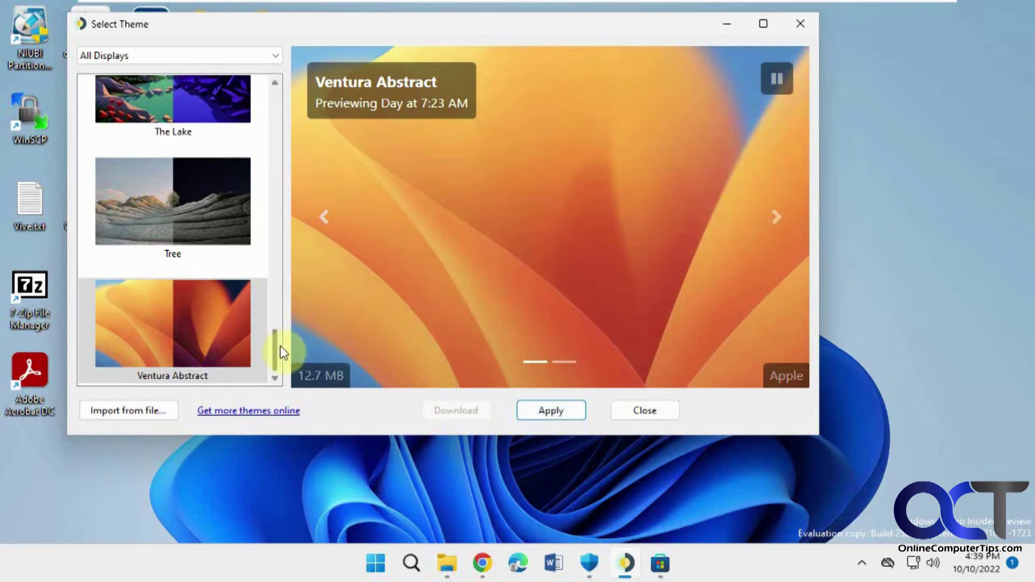
{"action": "scroll", "coordinate": [279, 343], "scroll_direction": "up", "scroll_amount": 2}
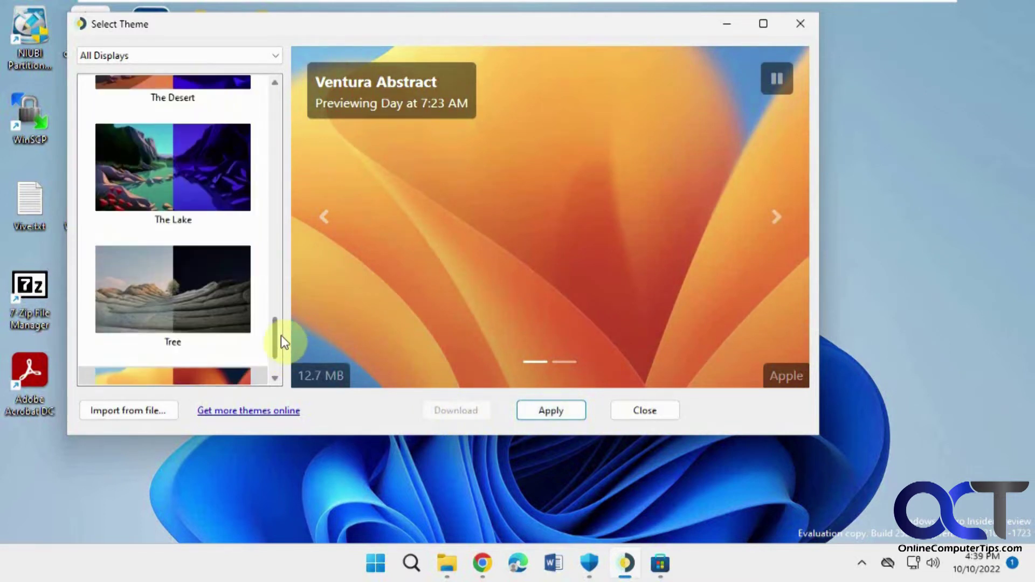
Step: Download and apply the 15.5 MB Tree theme, view its night image, then minimize the chooser
{"action": "left_click", "coordinate": [213, 316]}
{"action": "left_click", "coordinate": [453, 412]}
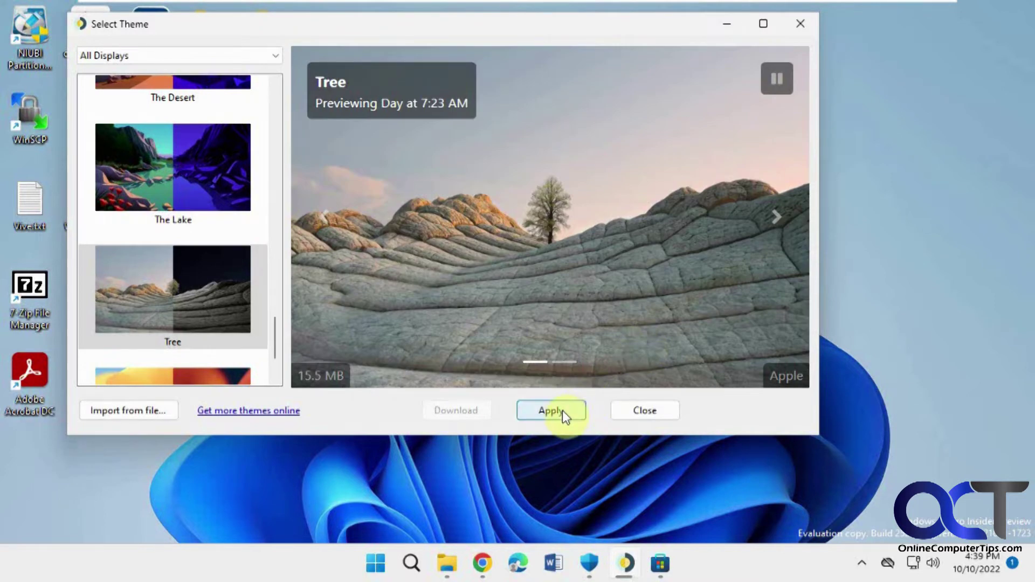
{"action": "left_click", "coordinate": [562, 409]}
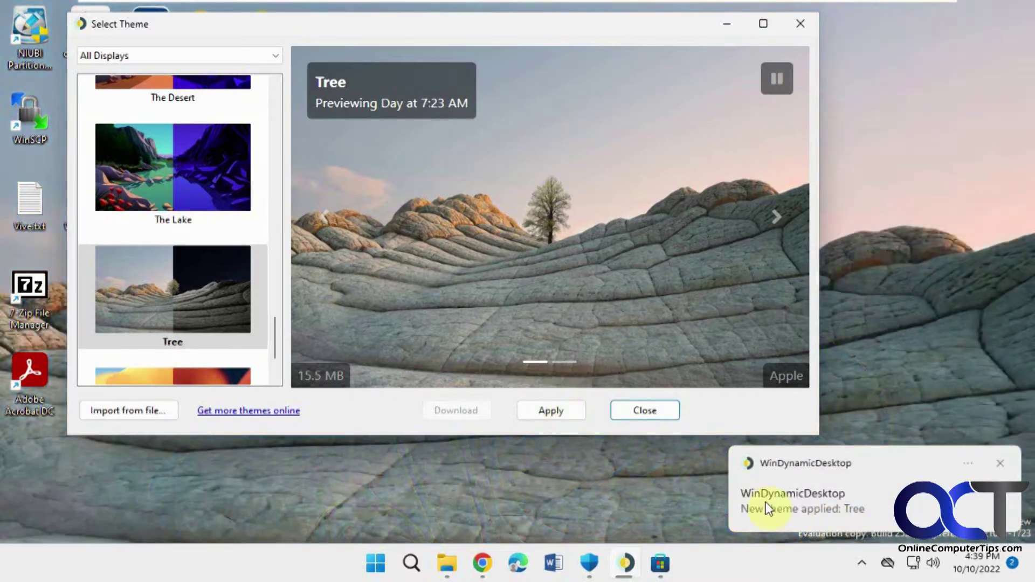
{"action": "left_click", "coordinate": [776, 220]}
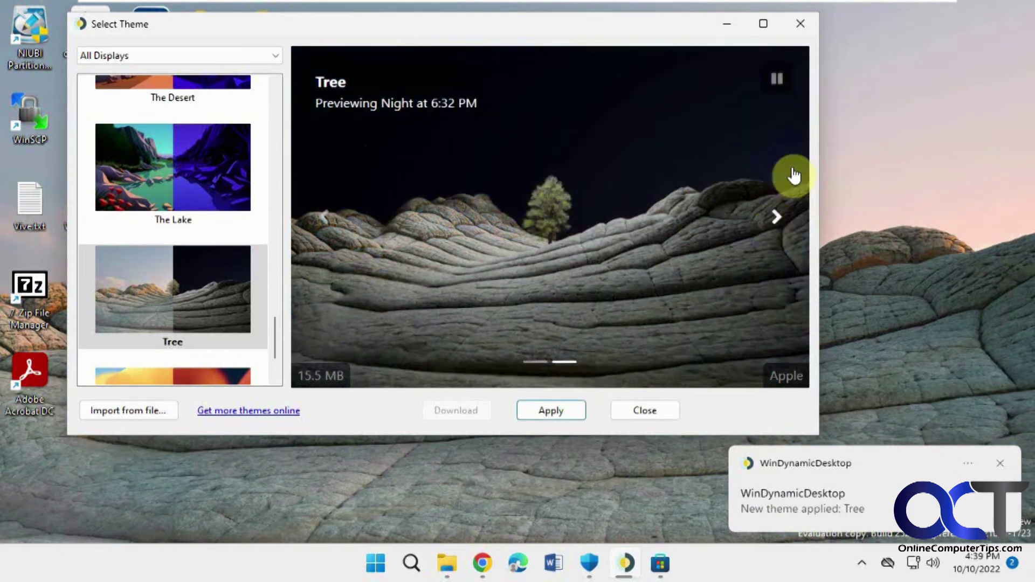
{"action": "left_click", "coordinate": [726, 23]}
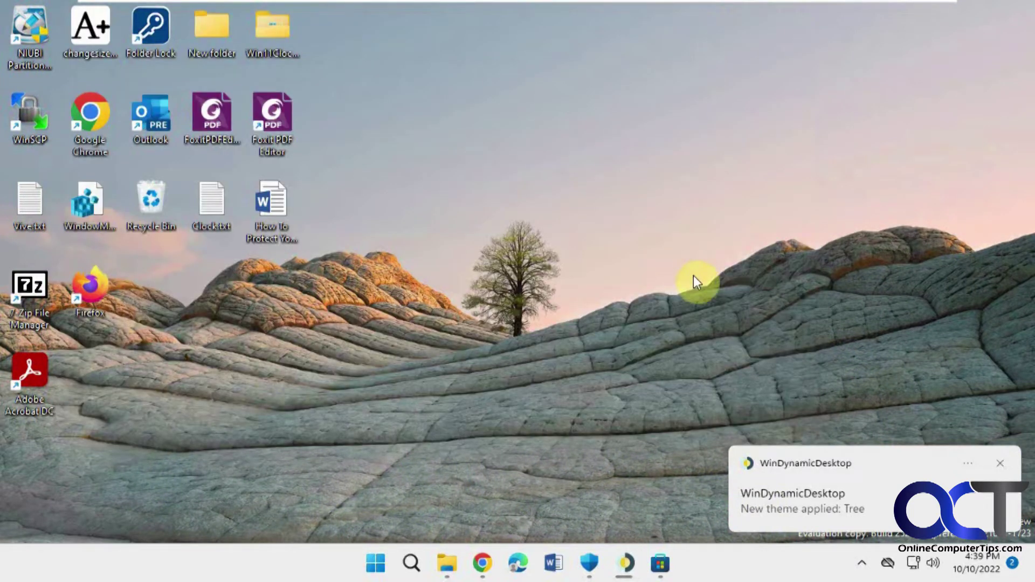
Step: Dismiss the theme-applied notice and enable Night Mode from the WinDynamicDesktop tray menu
{"action": "left_click", "coordinate": [1004, 465]}
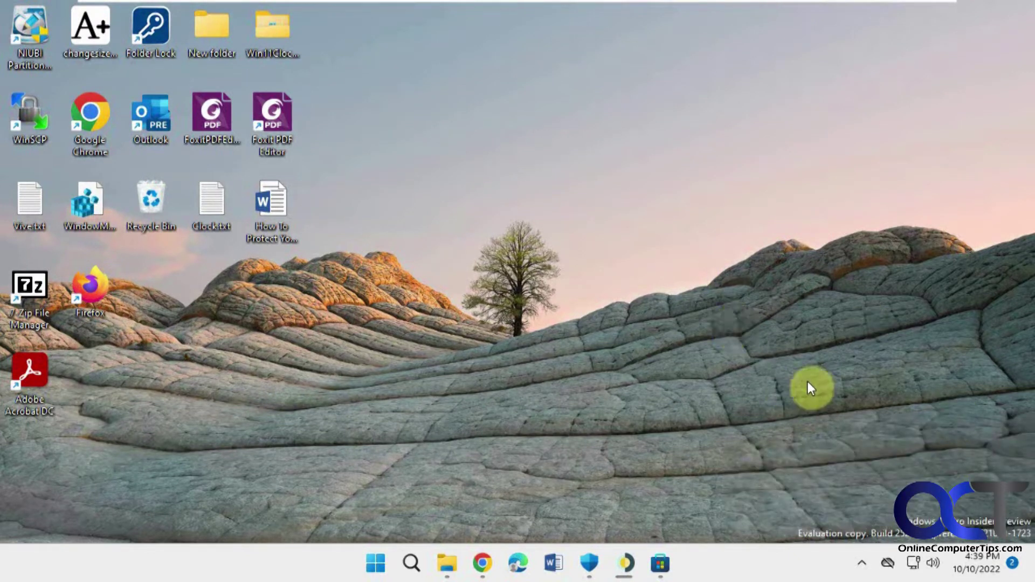
{"action": "left_click", "coordinate": [861, 561]}
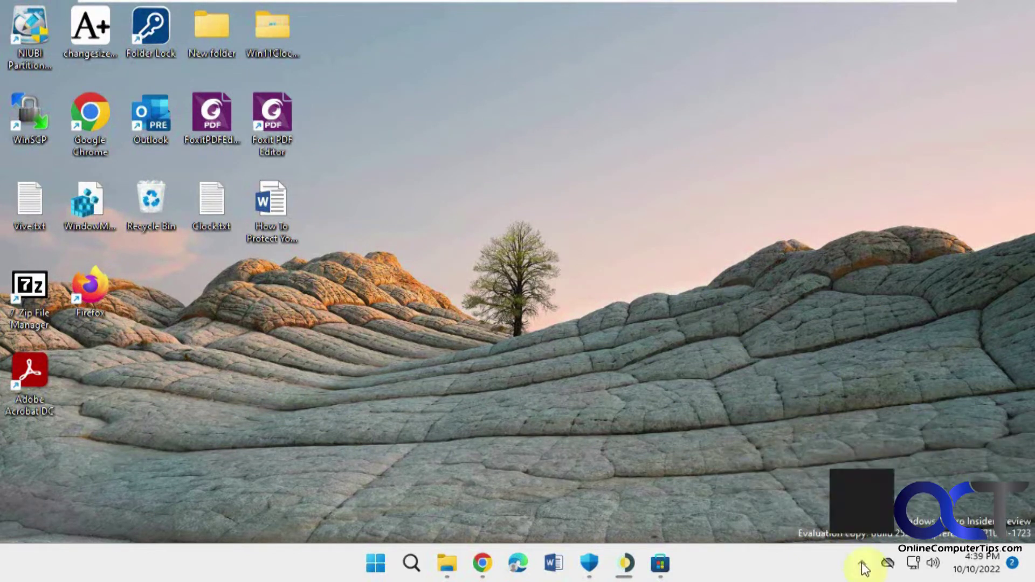
{"action": "right_click", "coordinate": [882, 519]}
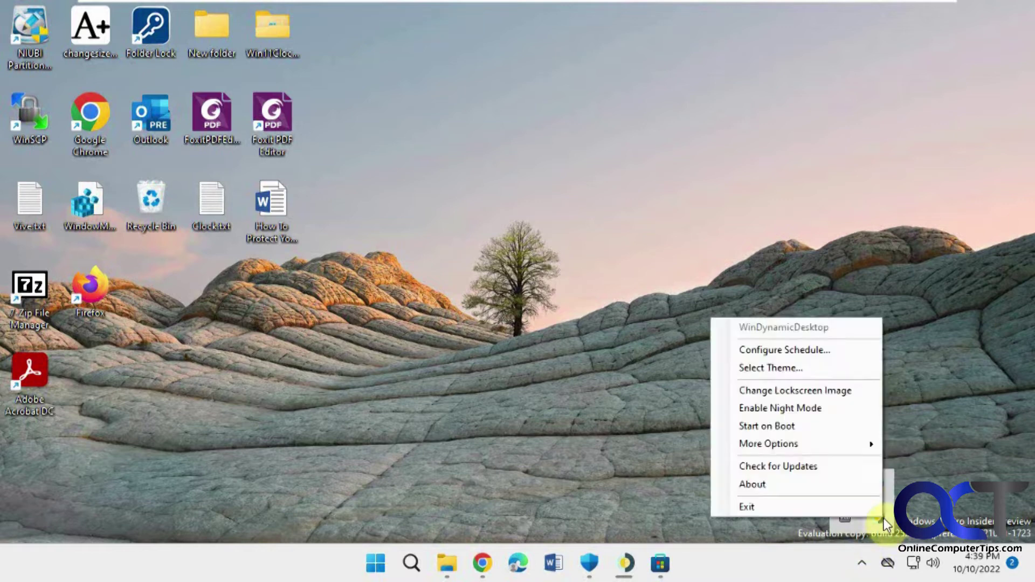
{"action": "left_click", "coordinate": [804, 408]}
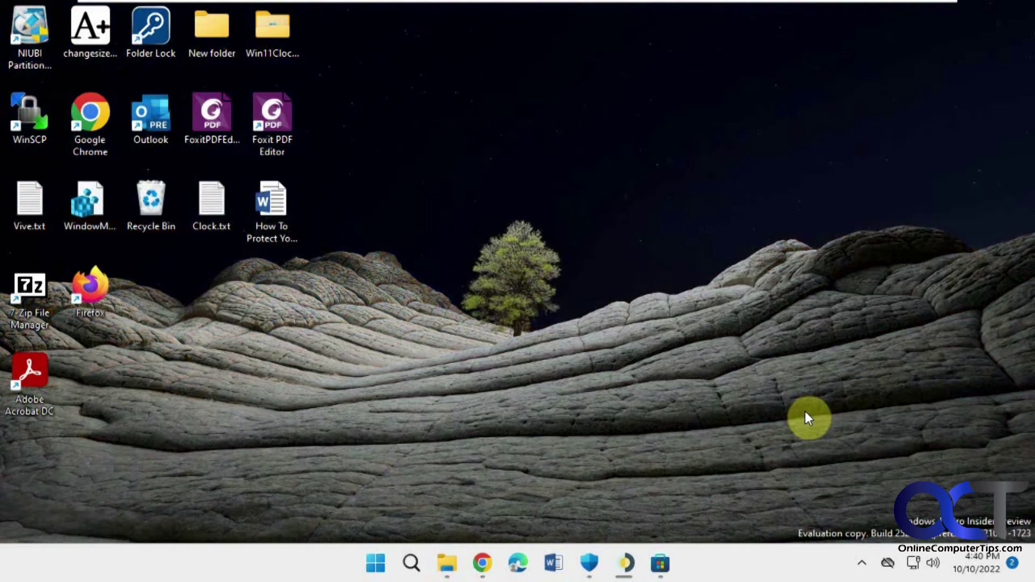
Step: Disable Night Mode again to restore the daytime Tree wallpaper
{"action": "left_click", "coordinate": [863, 567]}
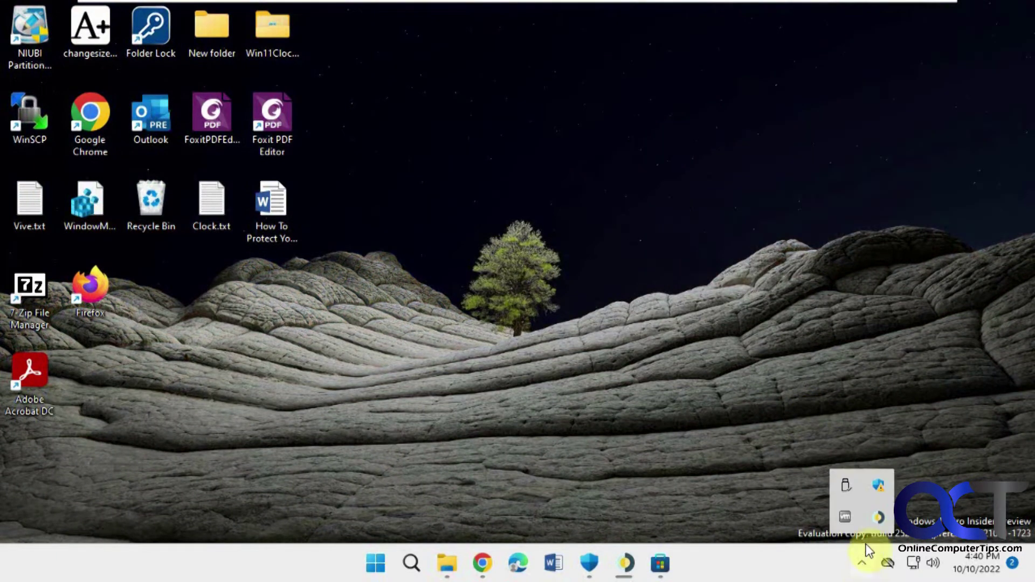
{"action": "right_click", "coordinate": [879, 521]}
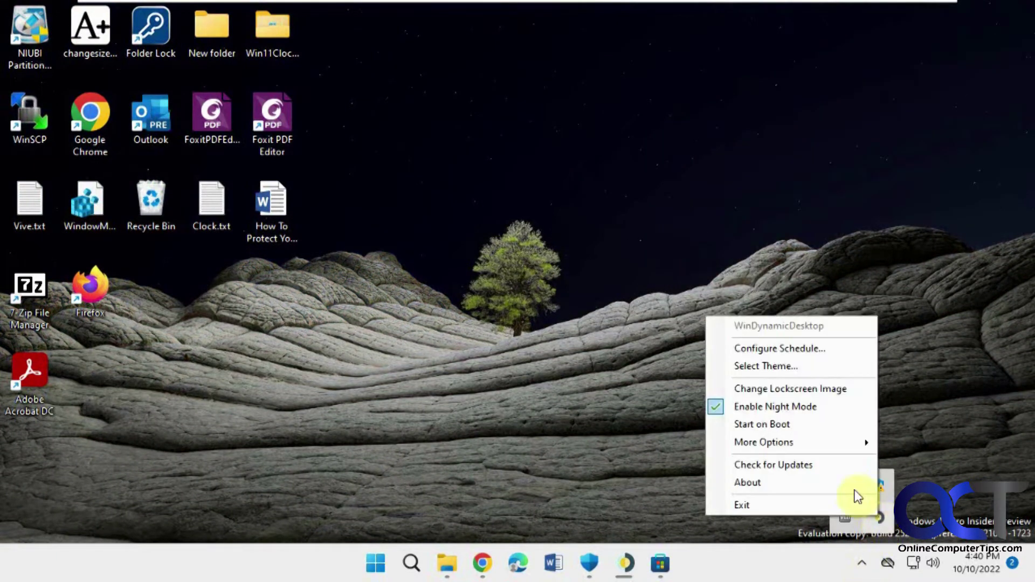
{"action": "left_click", "coordinate": [721, 408]}
{"action": "left_click", "coordinate": [863, 564]}
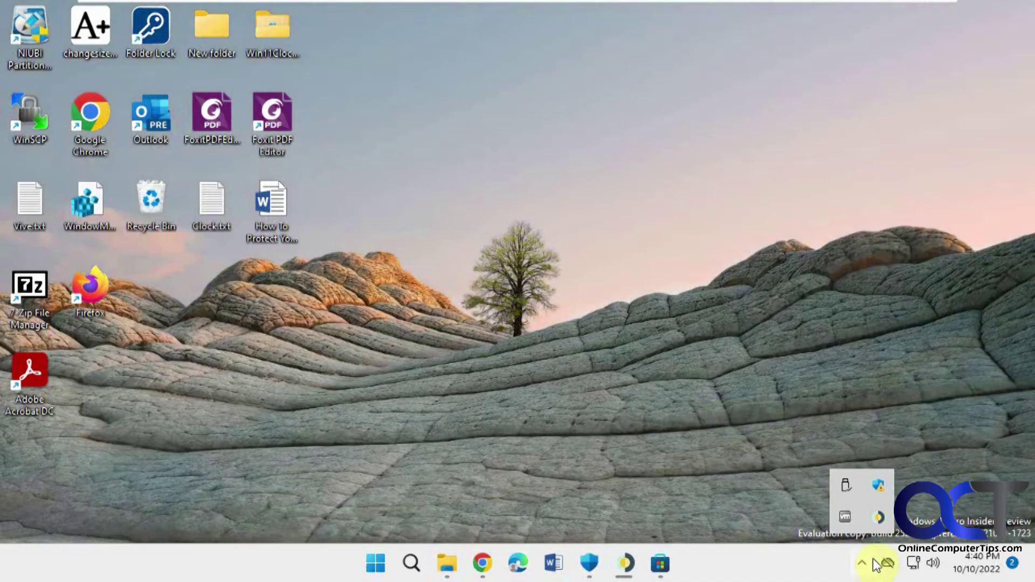
Step: Look over the tray menu's More Options, close it, and reopen the Select Theme window
{"action": "right_click", "coordinate": [878, 520]}
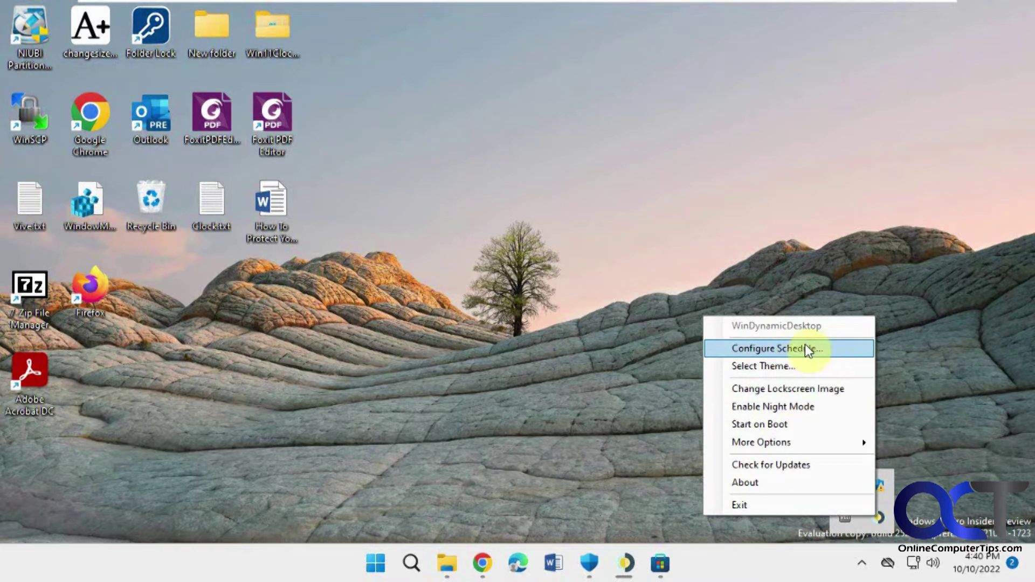
{"action": "mouse_move", "coordinate": [789, 445]}
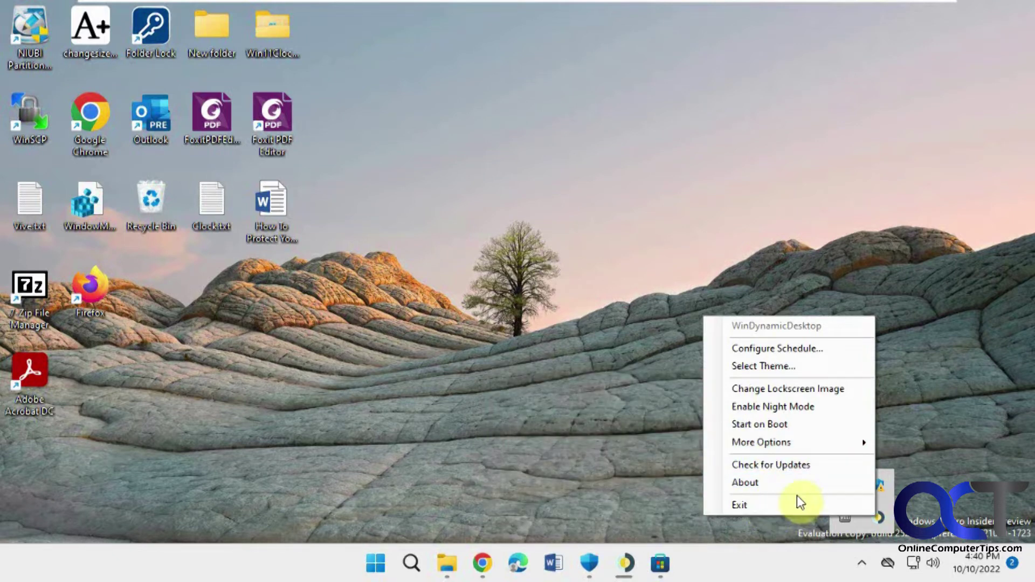
{"action": "left_click", "coordinate": [926, 421]}
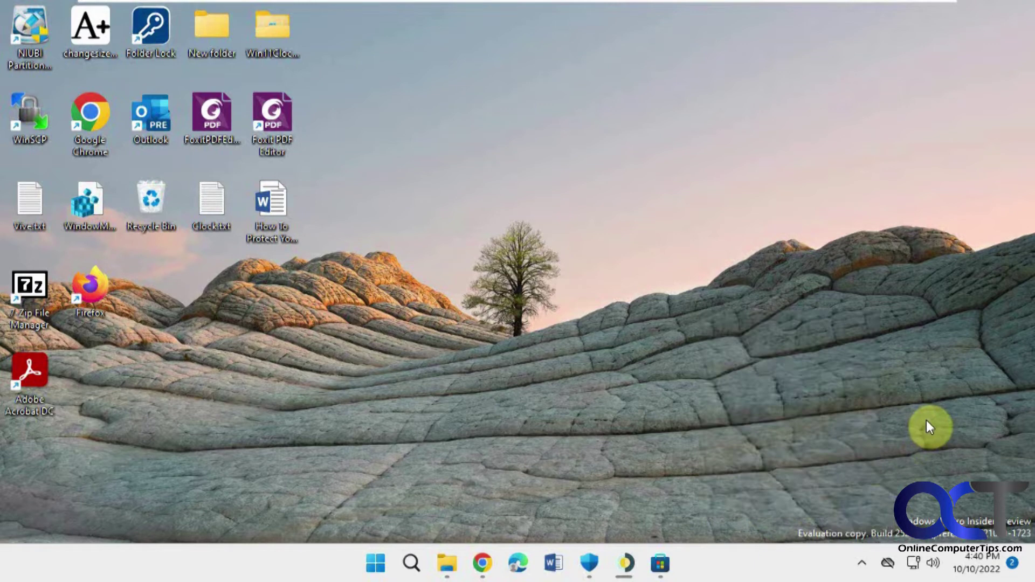
{"action": "left_click", "coordinate": [630, 559]}
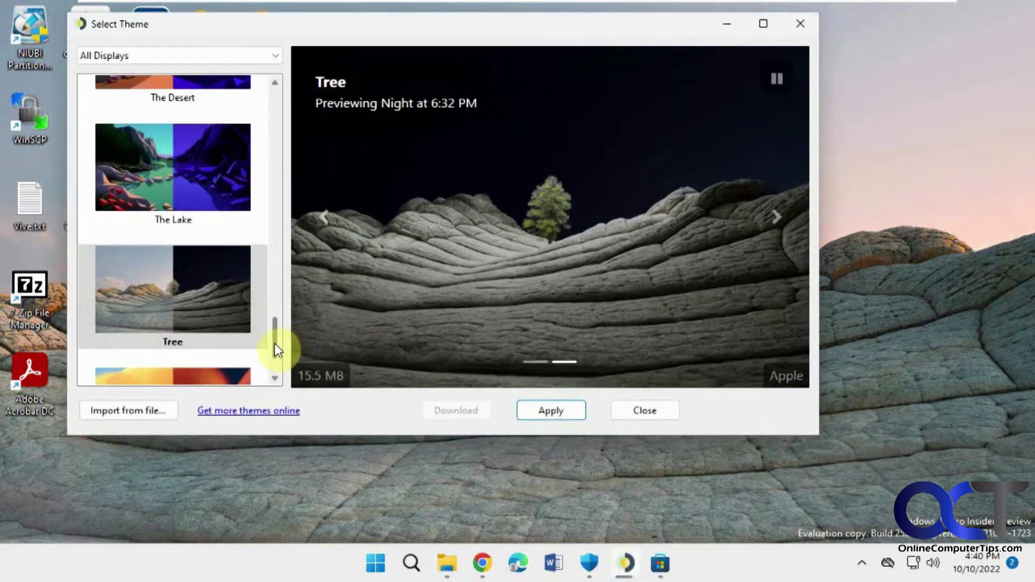
Step: Download the 102.3 MB Catalina theme and apply it as the wallpaper
{"action": "left_click_drag", "start_coordinate": [274, 343], "coordinate": [270, 137]}
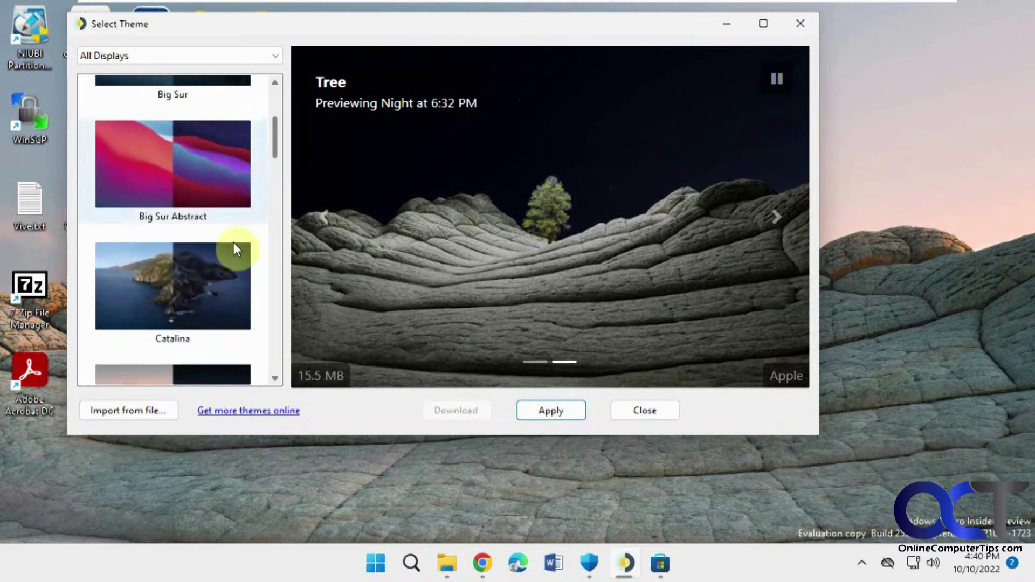
{"action": "left_click", "coordinate": [235, 245]}
{"action": "left_click", "coordinate": [485, 412]}
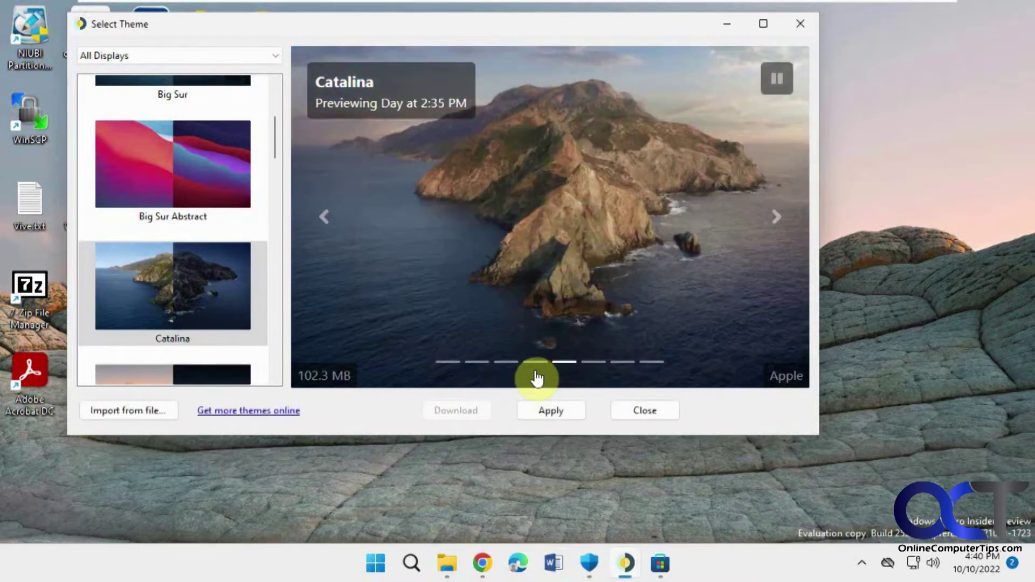
{"action": "left_click", "coordinate": [555, 409]}
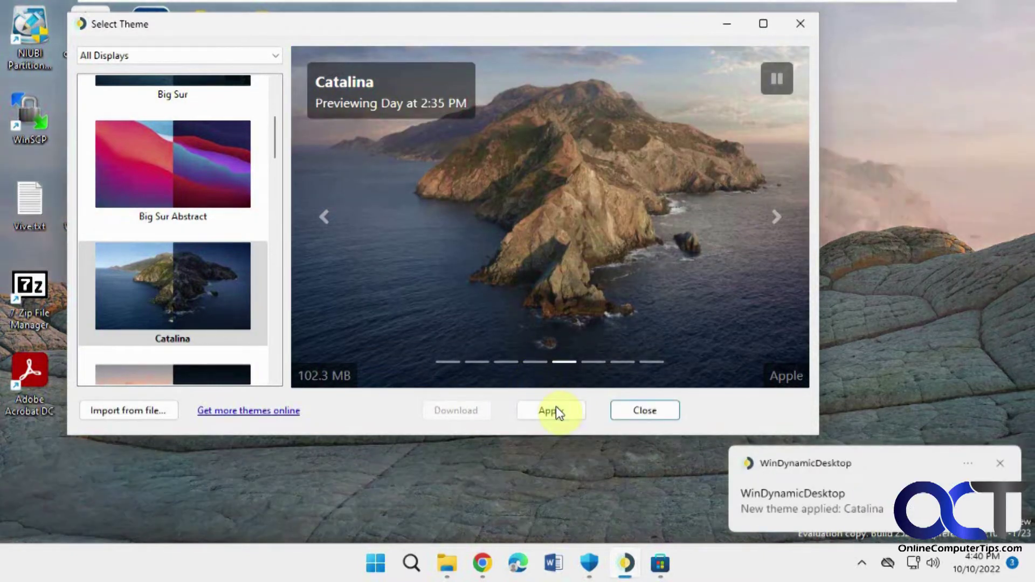
Step: Step the Catalina preview through its times of day to the daytime images
{"action": "left_click", "coordinate": [776, 220]}
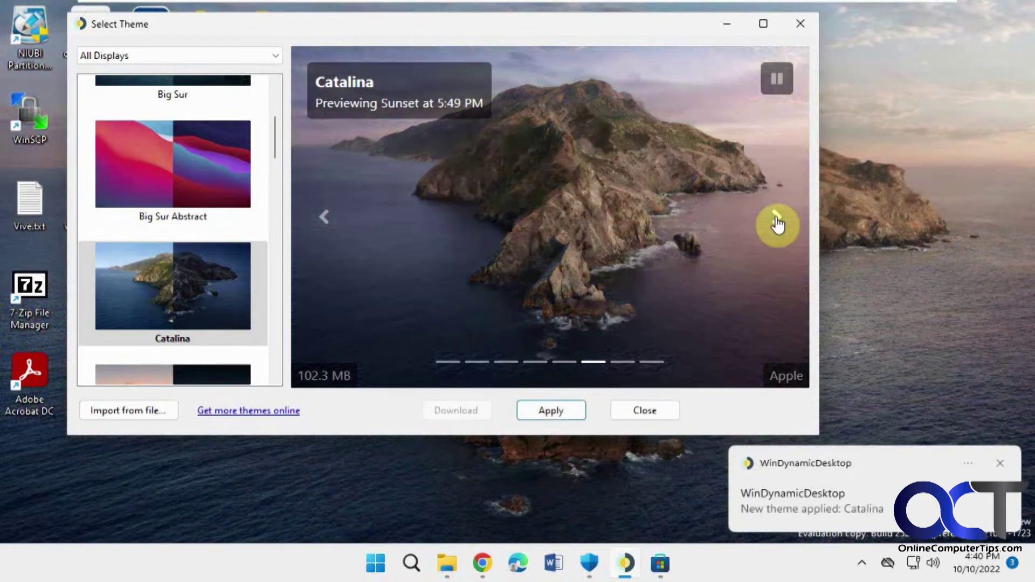
{"action": "left_click", "coordinate": [776, 221]}
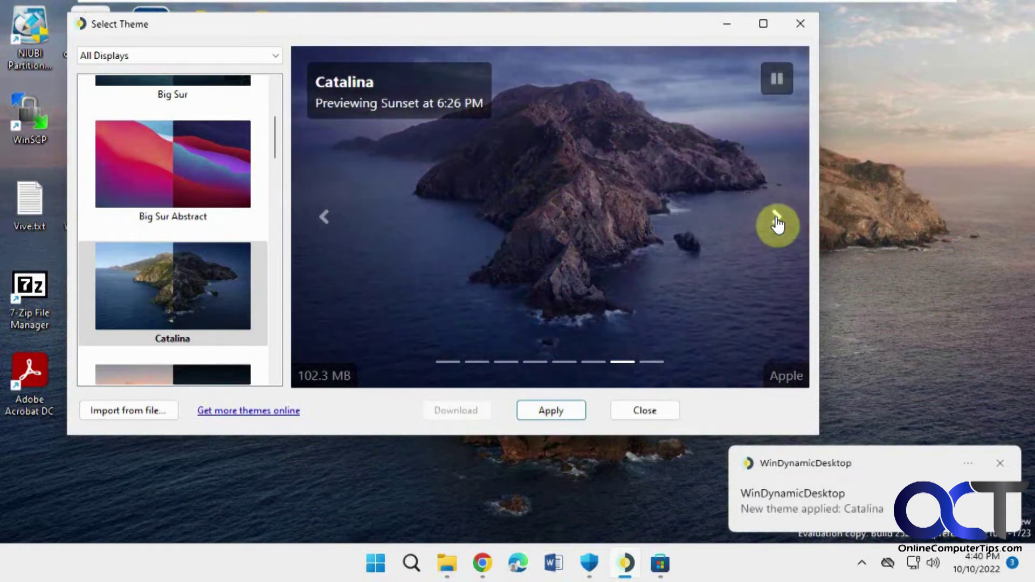
{"action": "left_click", "coordinate": [776, 221]}
{"action": "left_click", "coordinate": [776, 221]}
{"action": "left_click", "coordinate": [776, 221]}
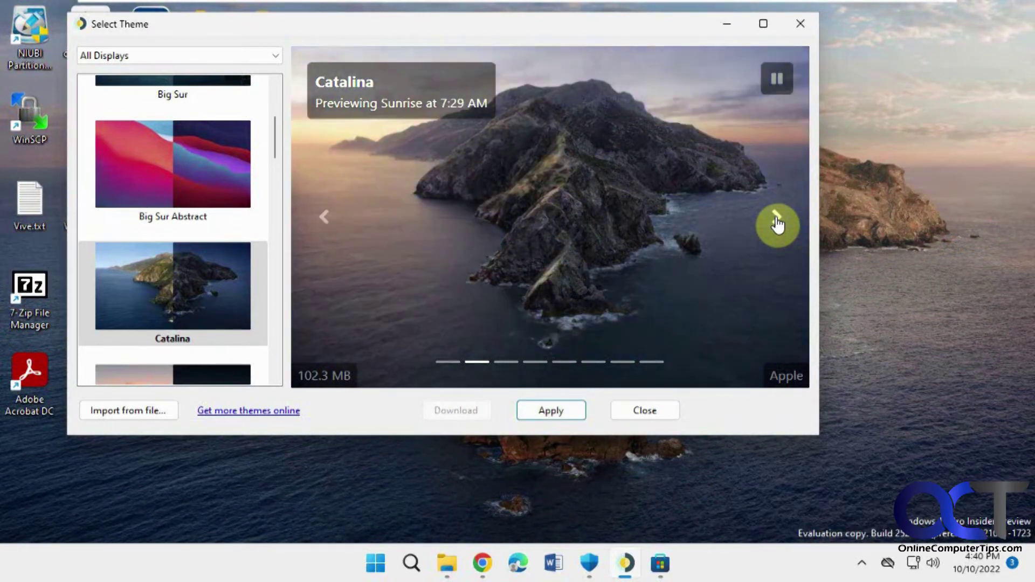
{"action": "left_click", "coordinate": [776, 221]}
{"action": "left_click", "coordinate": [776, 221]}
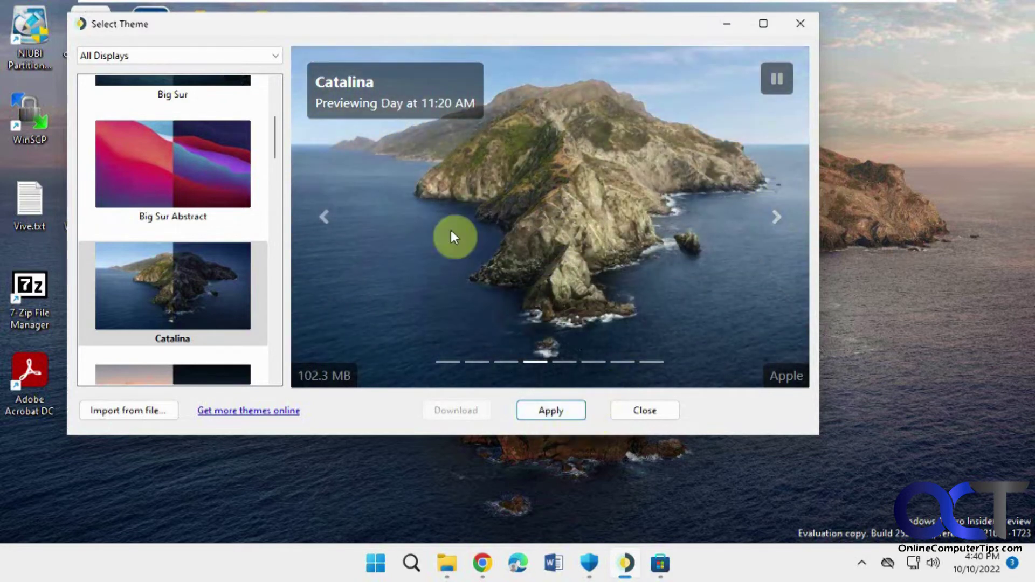
Step: Open the WDD Themes website and browse its paid and macOS theme listings
{"action": "left_click", "coordinate": [257, 411]}
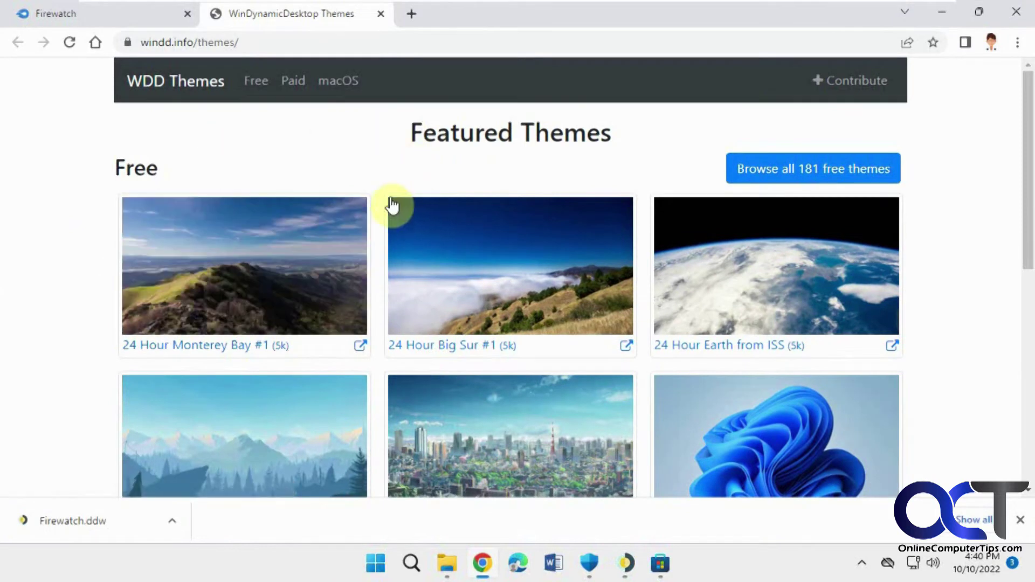
{"action": "left_click", "coordinate": [299, 93]}
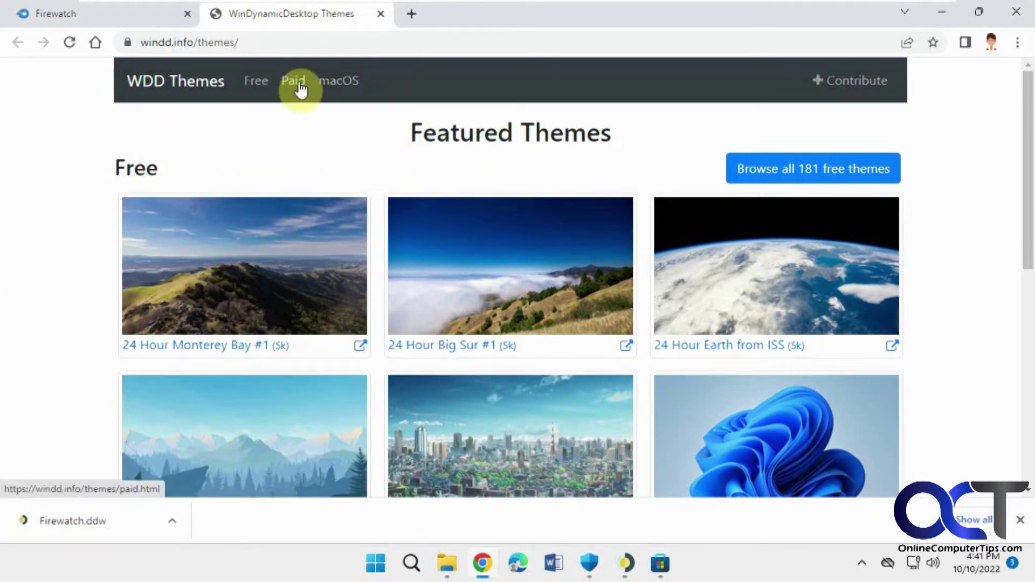
{"action": "left_click", "coordinate": [333, 84]}
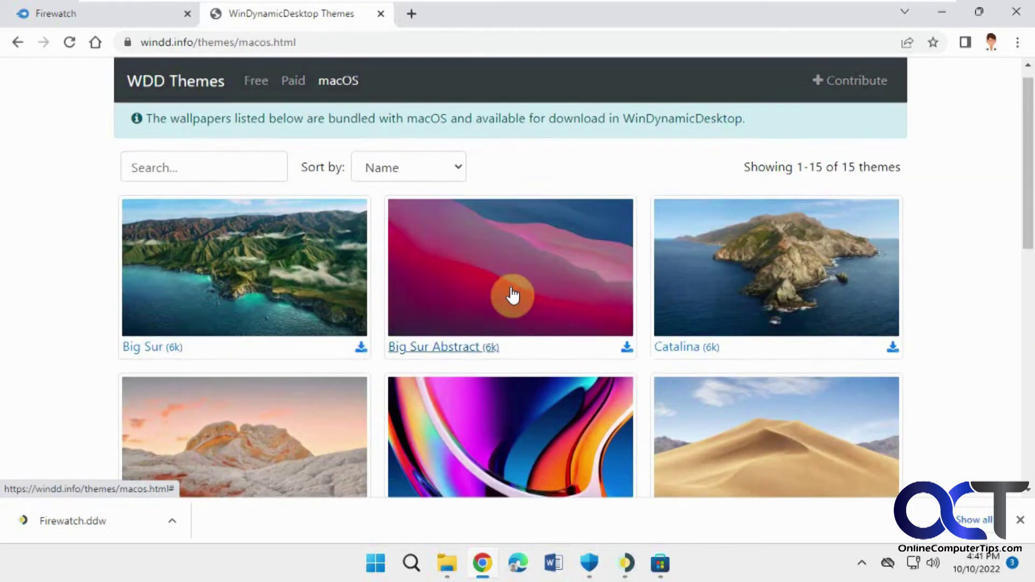
{"action": "scroll", "coordinate": [510, 293], "scroll_direction": "down", "scroll_amount": 10}
{"action": "scroll", "coordinate": [510, 291], "scroll_direction": "up", "scroll_amount": 10}
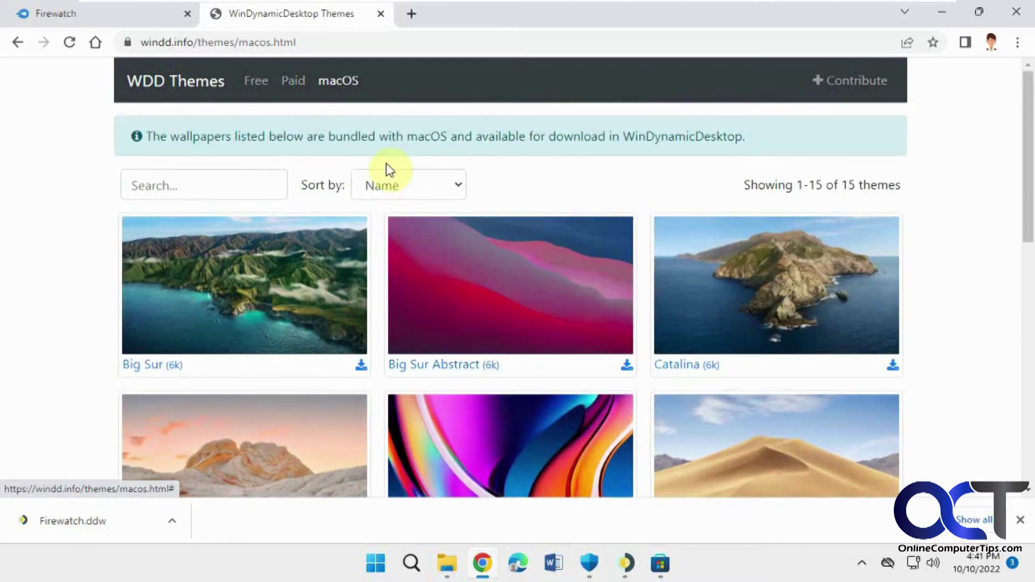
Step: Browse the free theme listings, then bring up the Downloads folder in File Explorer
{"action": "left_click", "coordinate": [264, 85]}
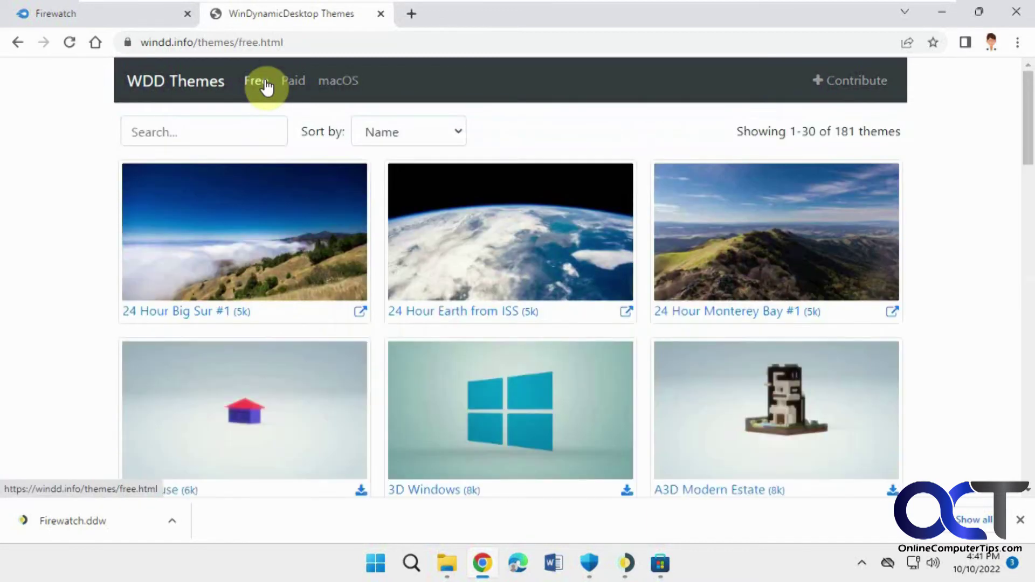
{"action": "scroll", "coordinate": [504, 274], "scroll_direction": "down", "scroll_amount": 10}
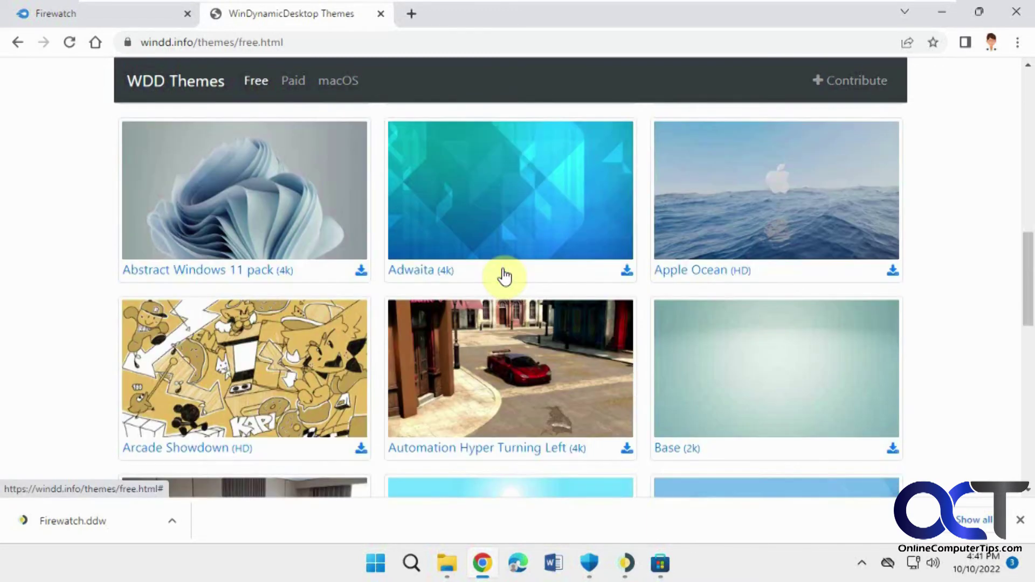
{"action": "left_click", "coordinate": [446, 563]}
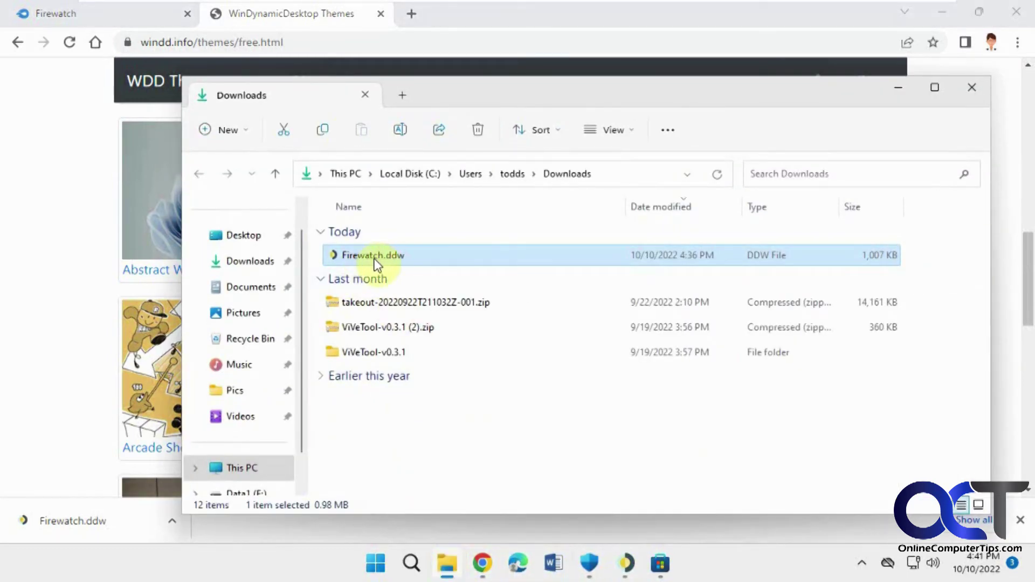
Step: Open Firewatch.ddw from the Downloads folder
{"action": "left_click", "coordinate": [537, 240]}
Step: Decline overwriting the installed Firewatch theme and select Firewatch in the theme list
{"action": "left_click", "coordinate": [625, 563]}
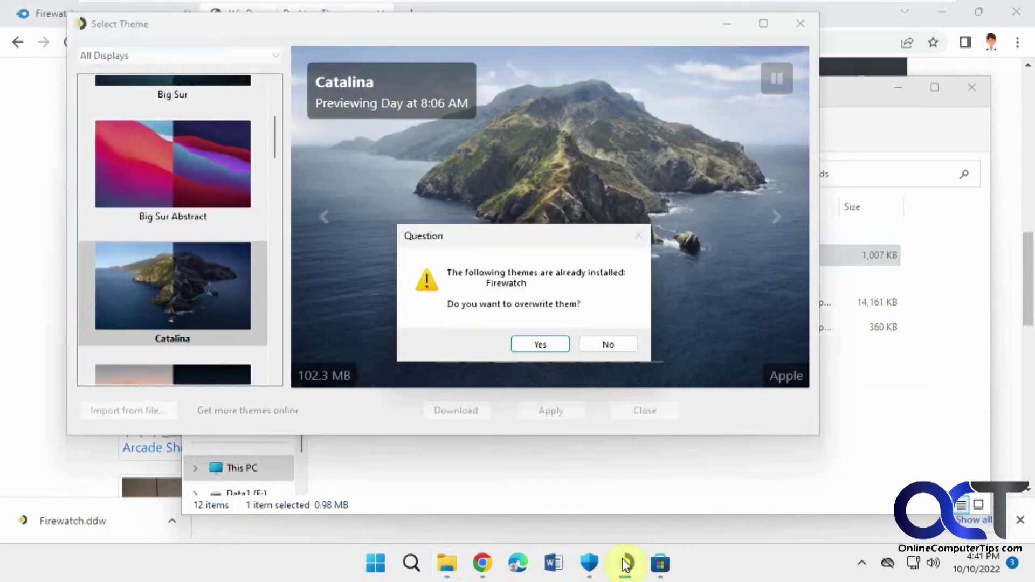
{"action": "left_click", "coordinate": [609, 340]}
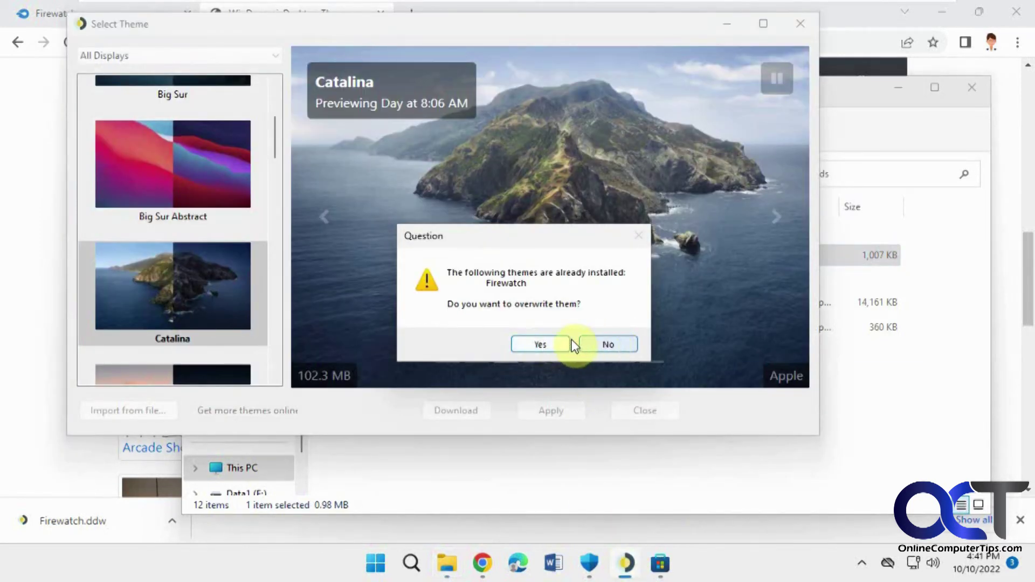
{"action": "left_click_drag", "start_coordinate": [272, 137], "coordinate": [277, 185]}
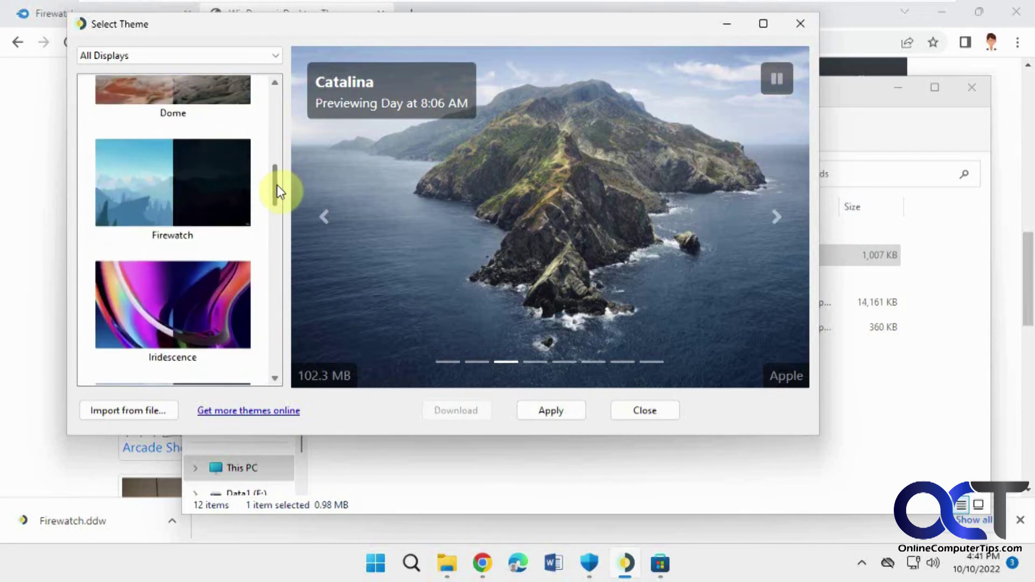
{"action": "left_click", "coordinate": [175, 181]}
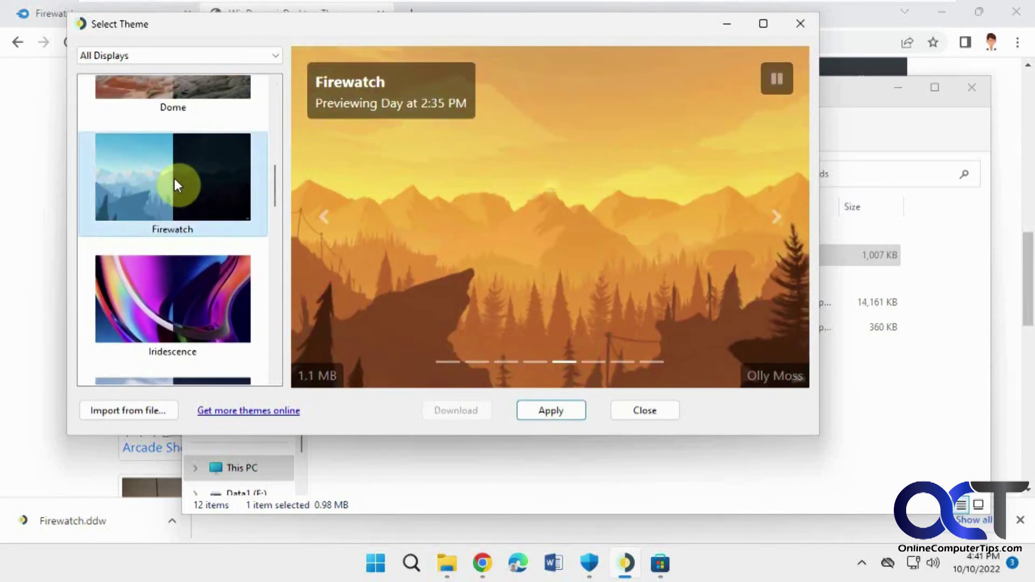
Step: Cycle Firewatch's preview through night back to sunrise, apply it, and show the desktop
{"action": "left_click", "coordinate": [777, 223]}
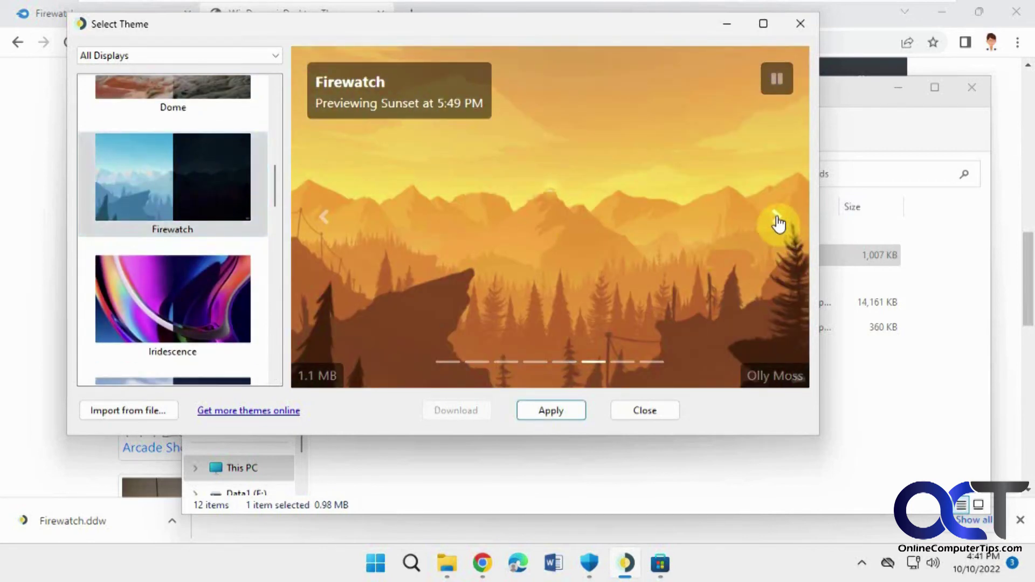
{"action": "left_click", "coordinate": [777, 223]}
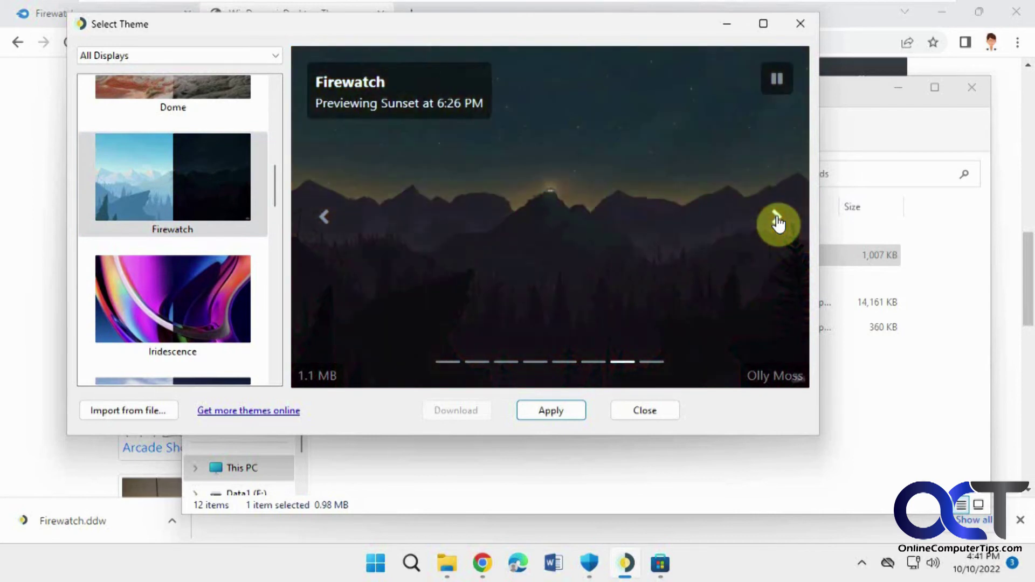
{"action": "left_click", "coordinate": [778, 223]}
{"action": "left_click", "coordinate": [778, 223]}
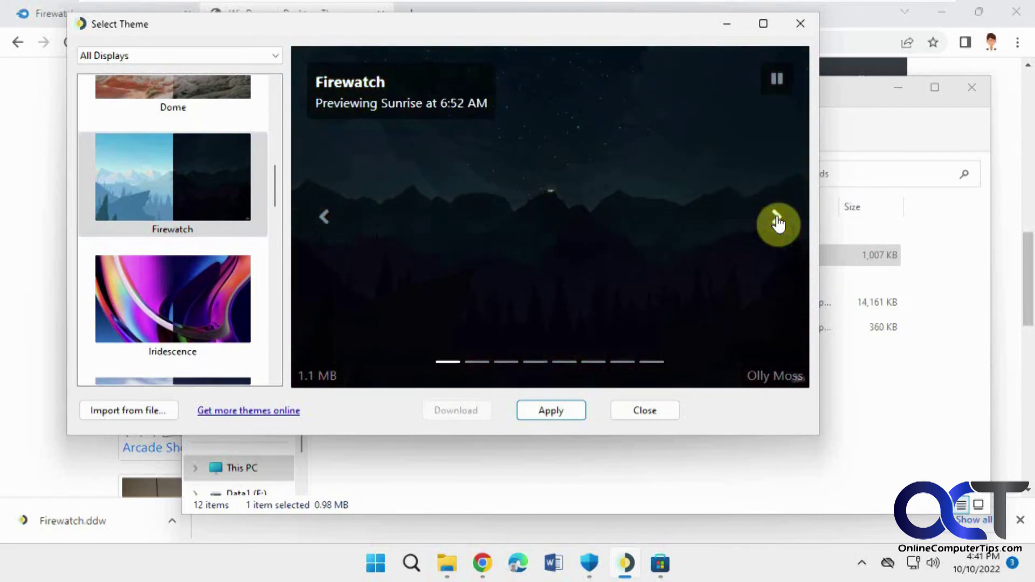
{"action": "left_click", "coordinate": [551, 413]}
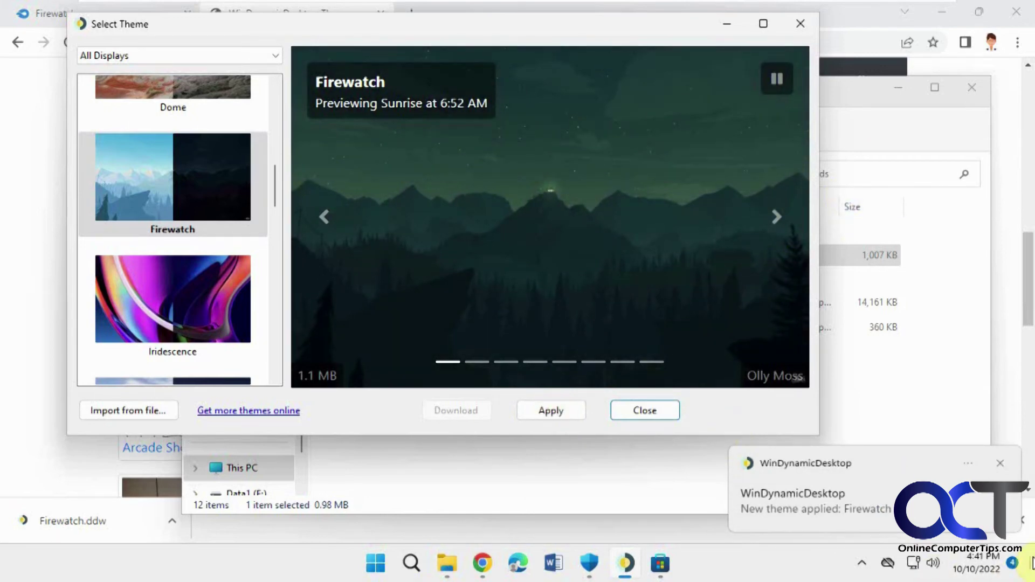
{"action": "left_click", "coordinate": [1031, 561]}
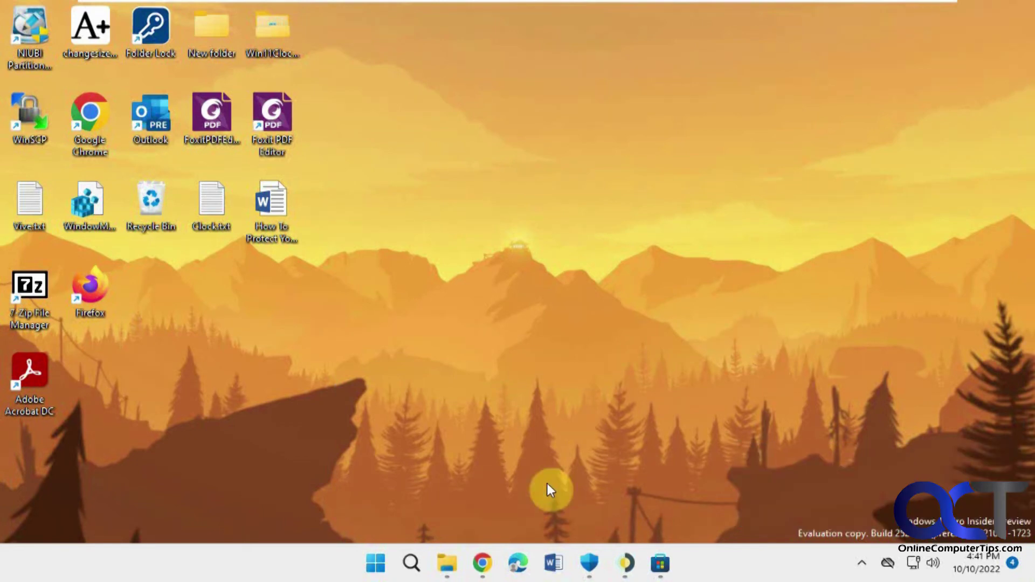
Step: Restore the Store's WinDynamicDesktop page and reopen the Select Theme window on Firewatch
{"action": "left_click", "coordinate": [661, 562]}
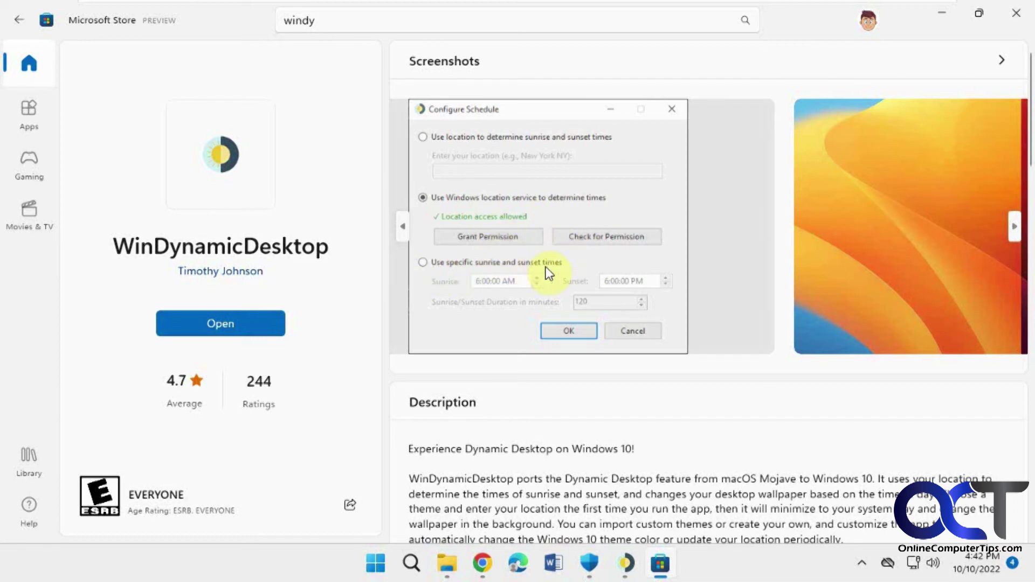
{"action": "left_click", "coordinate": [625, 563]}
Step: Preview The Desert theme, Apple's 55.9 MB not-yet-downloaded theme, showing its day image
{"action": "left_click_drag", "start_coordinate": [276, 201], "coordinate": [275, 364]}
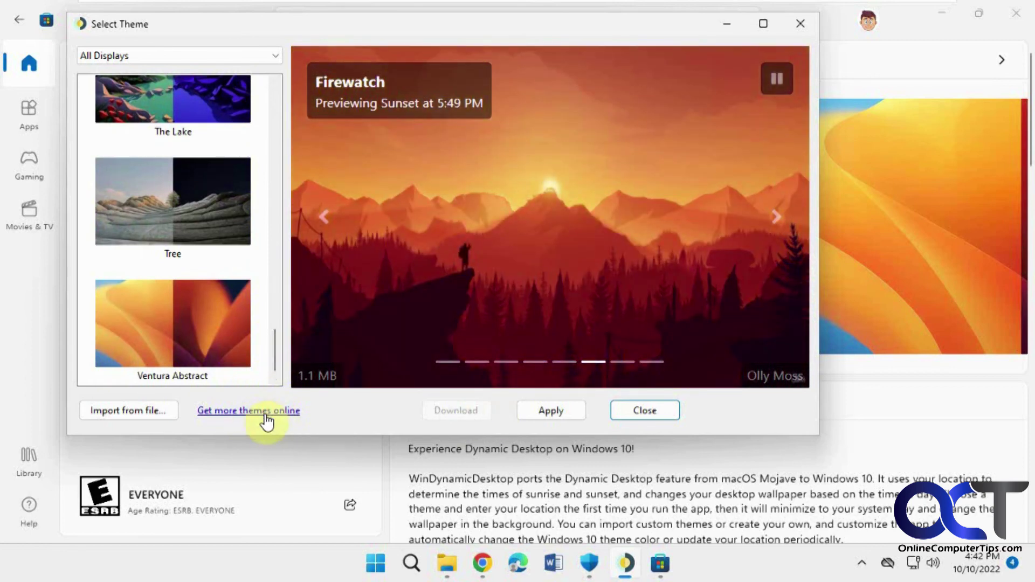
{"action": "left_click_drag", "start_coordinate": [276, 339], "coordinate": [282, 306]}
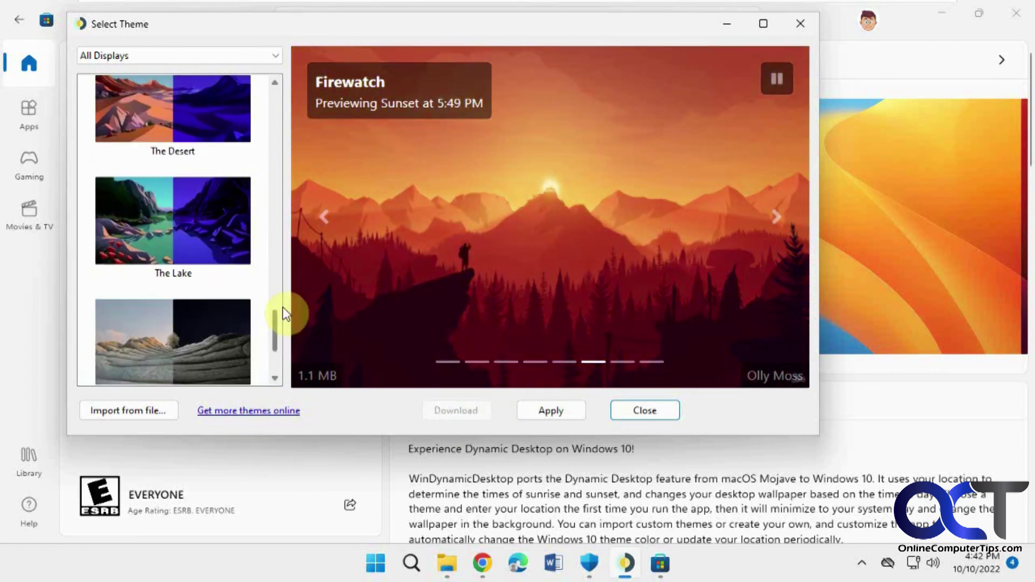
{"action": "scroll", "coordinate": [208, 261], "scroll_direction": "up", "scroll_amount": 3}
{"action": "left_click", "coordinate": [203, 257]}
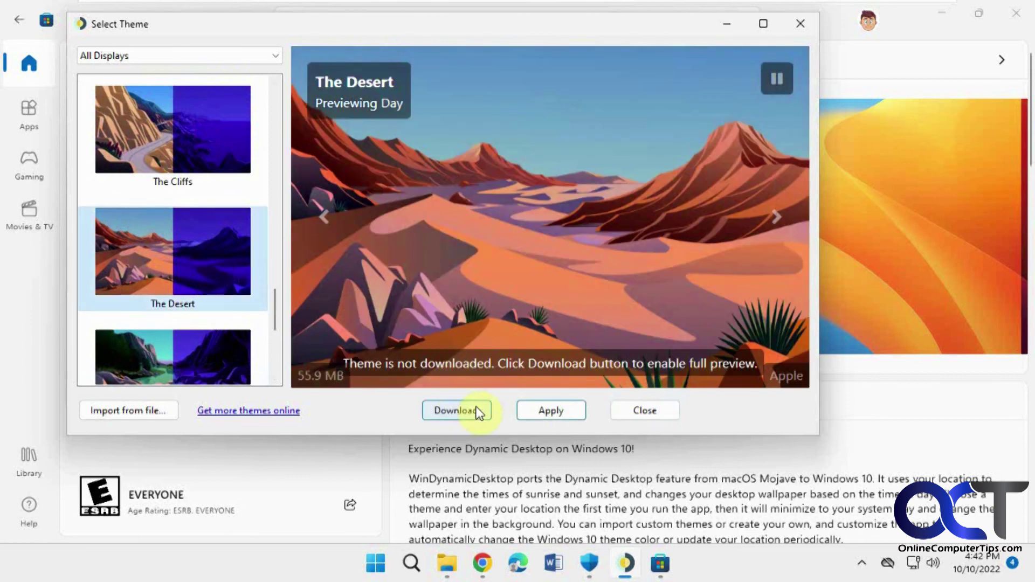